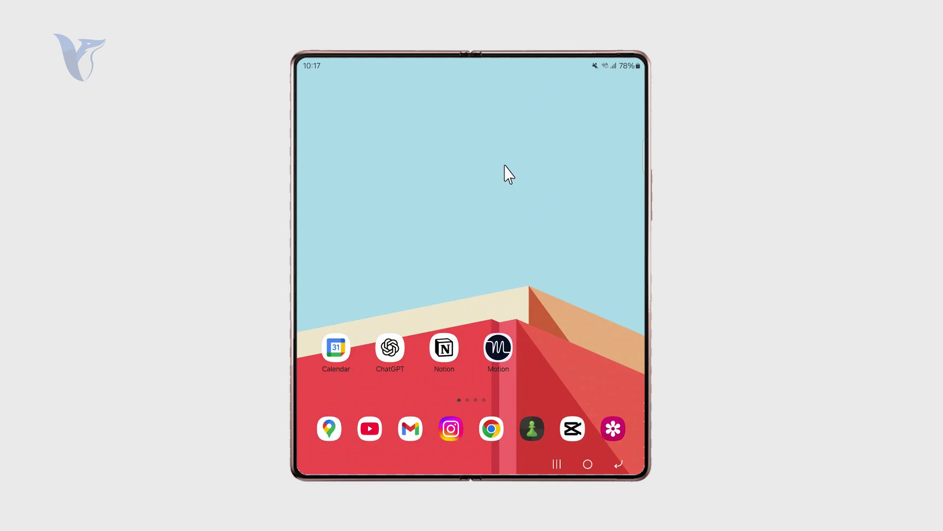
{"action": "scroll", "coordinate": [508, 175], "scroll_direction": "down", "scroll_amount": 2}
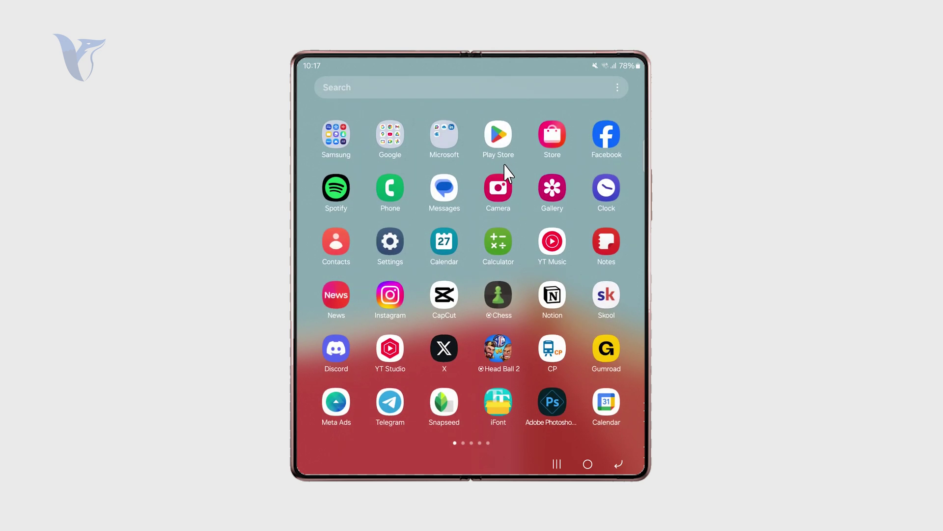
Step: Launch Google Messages from the app drawer after peeking into the Samsung folder
{"action": "left_click", "coordinate": [339, 131]}
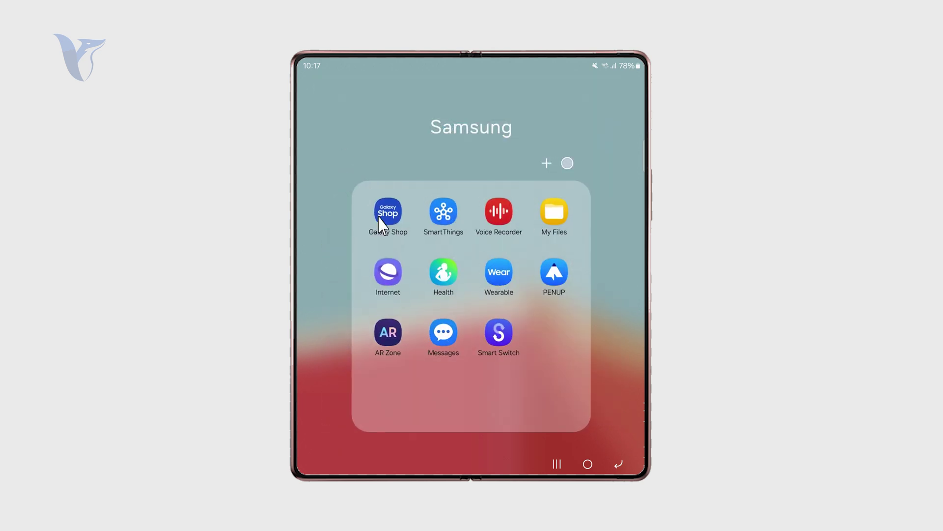
{"action": "left_click", "coordinate": [305, 338]}
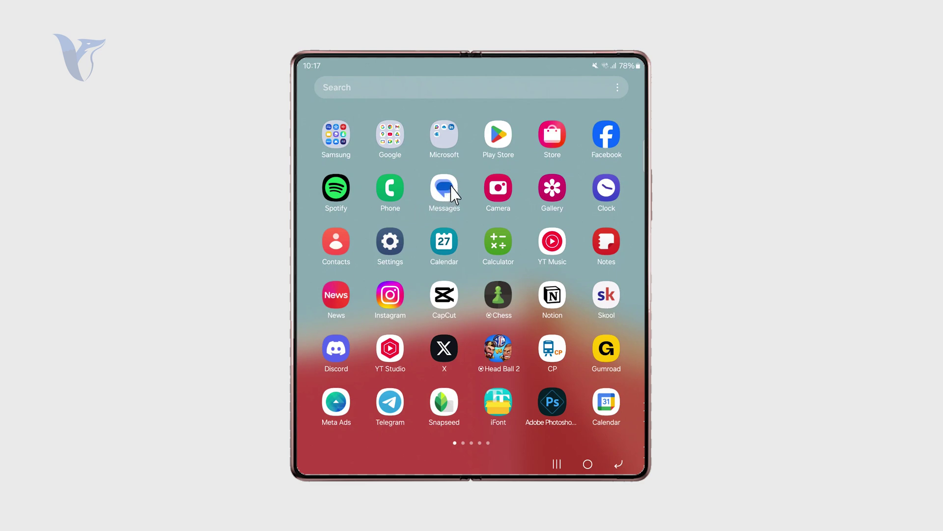
{"action": "left_click", "coordinate": [451, 191]}
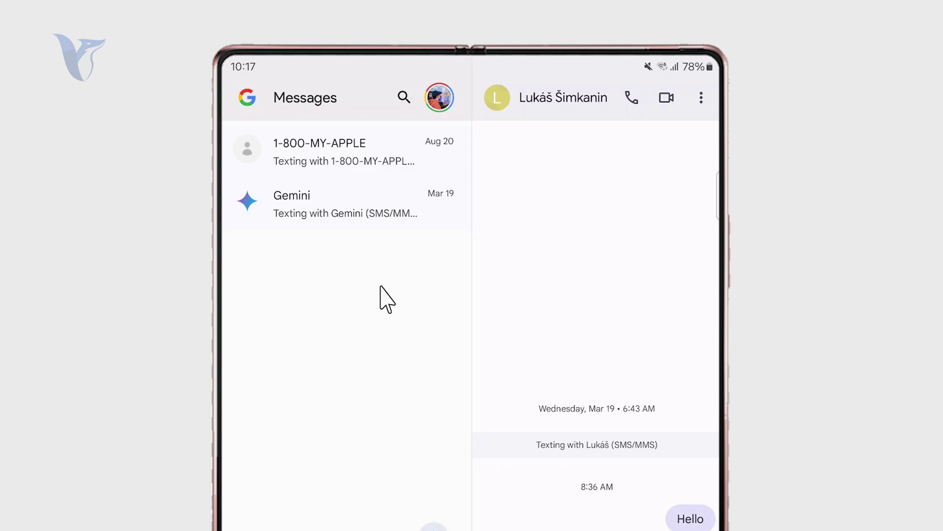
Step: Select the 1-800-MY-APPLE and Gemini chats, view their options, then cancel and go home
{"action": "left_click", "coordinate": [338, 165]}
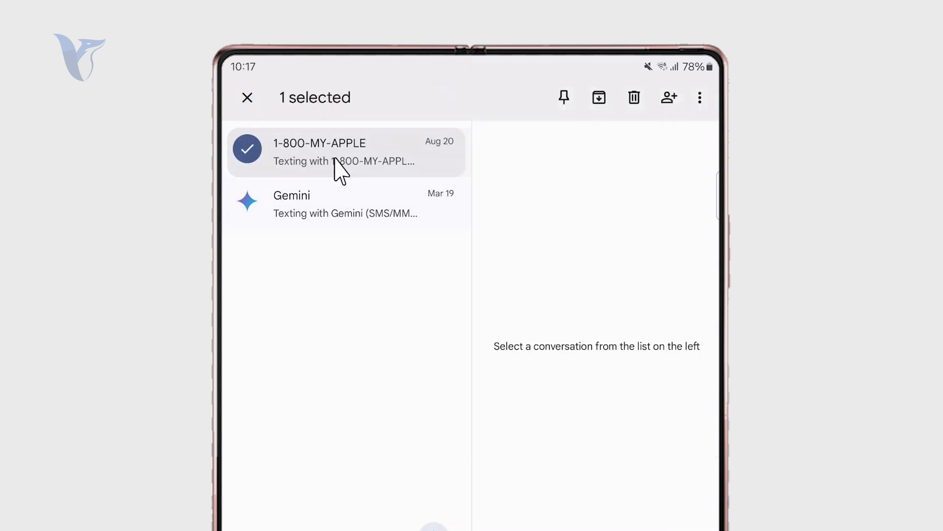
{"action": "left_click", "coordinate": [269, 212]}
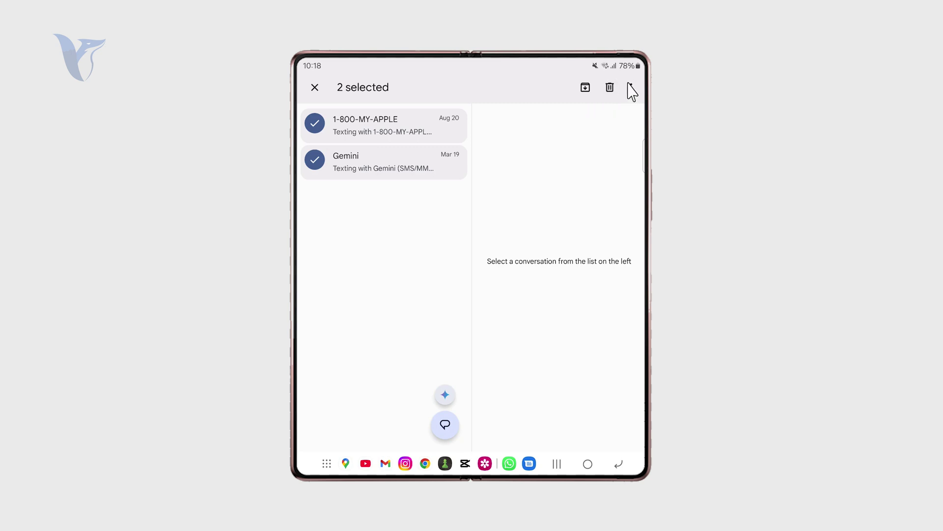
{"action": "left_click", "coordinate": [630, 87]}
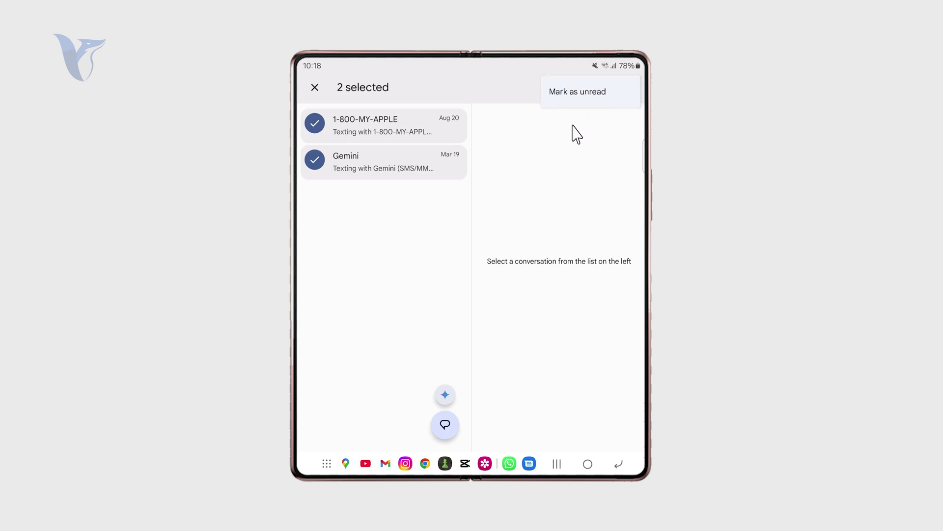
{"action": "left_click", "coordinate": [380, 282]}
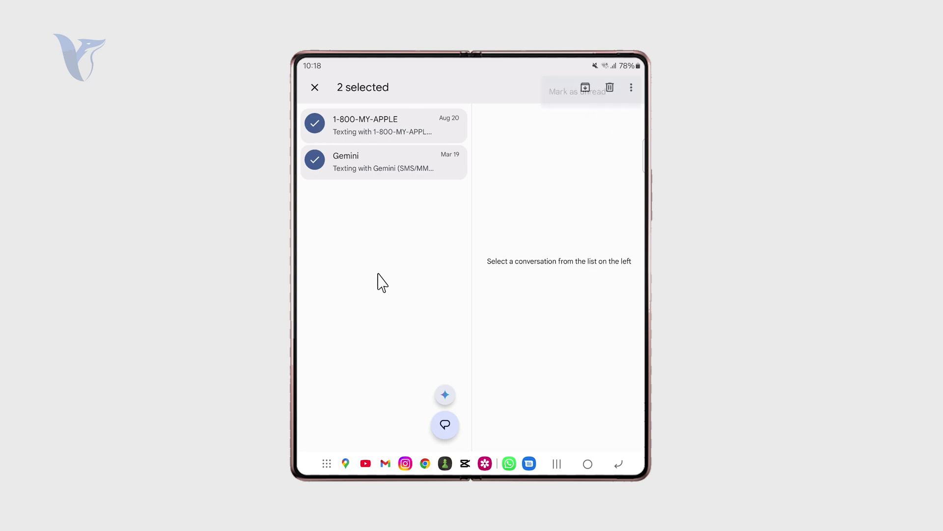
{"action": "left_click", "coordinate": [316, 88]}
{"action": "left_click", "coordinate": [589, 462]}
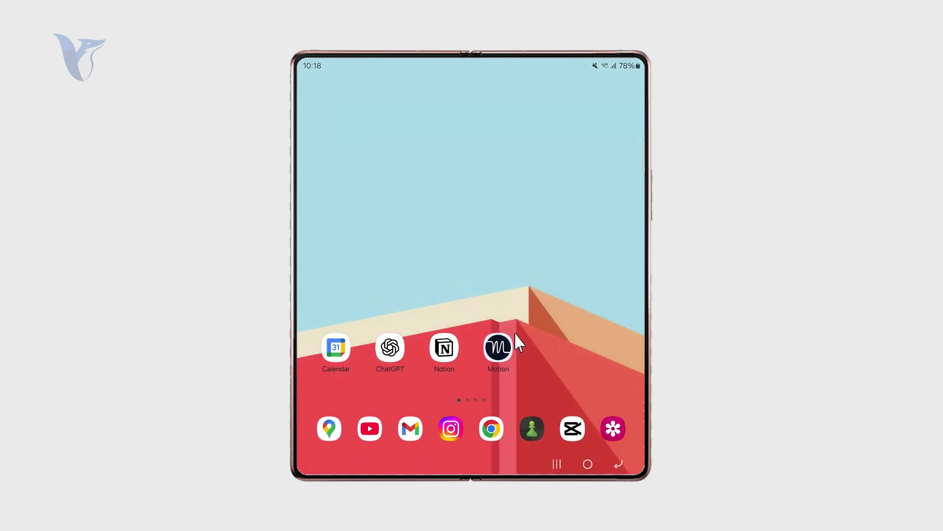
Step: Launch Samsung Messages from the Samsung folder in the app drawer
{"action": "left_click_drag", "start_coordinate": [512, 344], "coordinate": [512, 321]}
{"action": "left_click", "coordinate": [338, 144]}
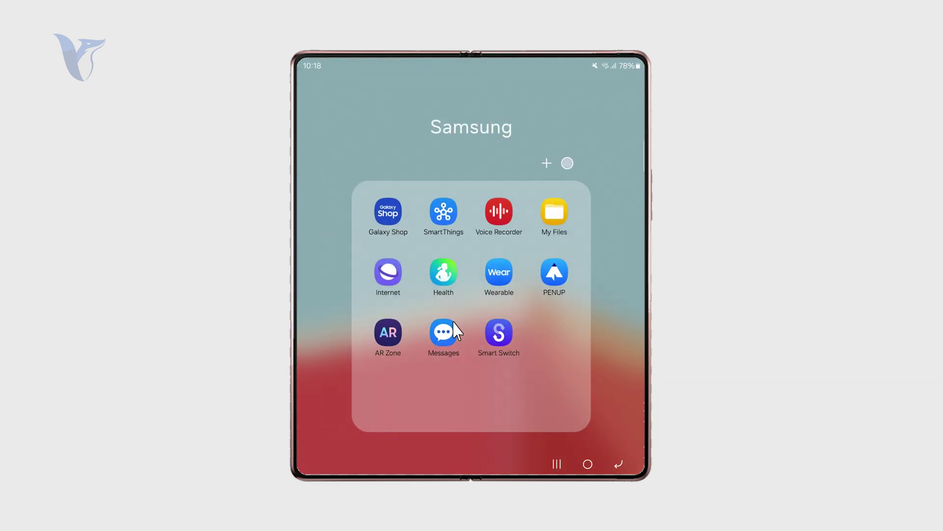
{"action": "left_click", "coordinate": [448, 328]}
Step: Set Samsung Messages as the default SMS app and open its conversation list
{"action": "left_click", "coordinate": [516, 413]}
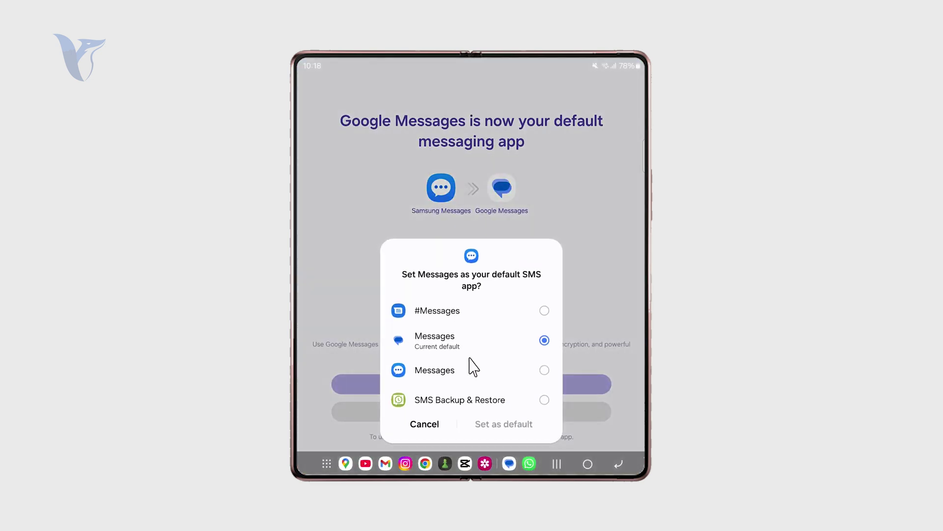
{"action": "left_click", "coordinate": [462, 368]}
{"action": "left_click", "coordinate": [502, 424]}
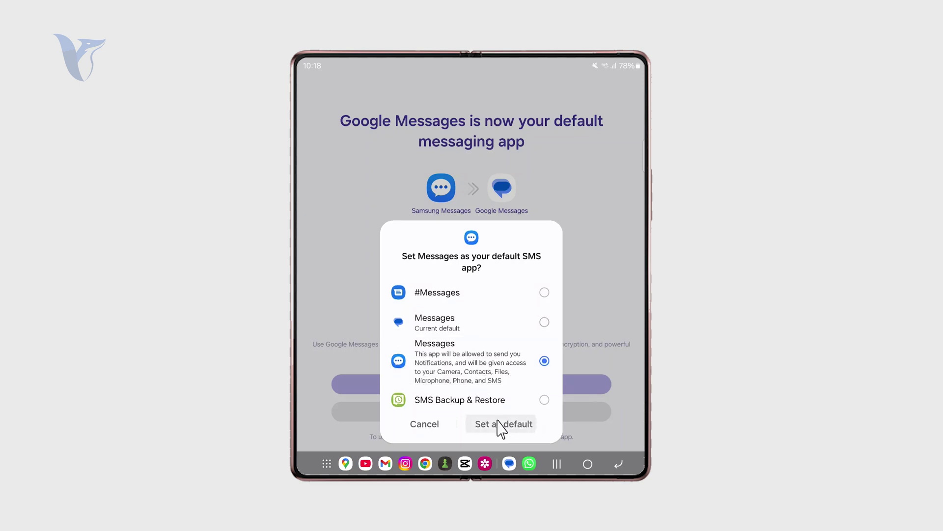
{"action": "left_click", "coordinate": [445, 379]}
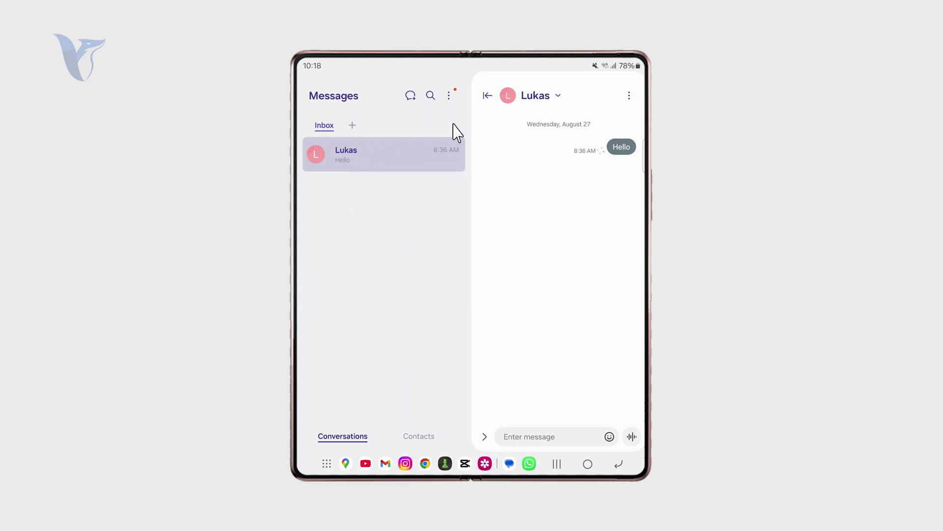
Step: Select the Lukas conversation, view Delete all and More options, then cancel the selection
{"action": "left_click", "coordinate": [401, 164]}
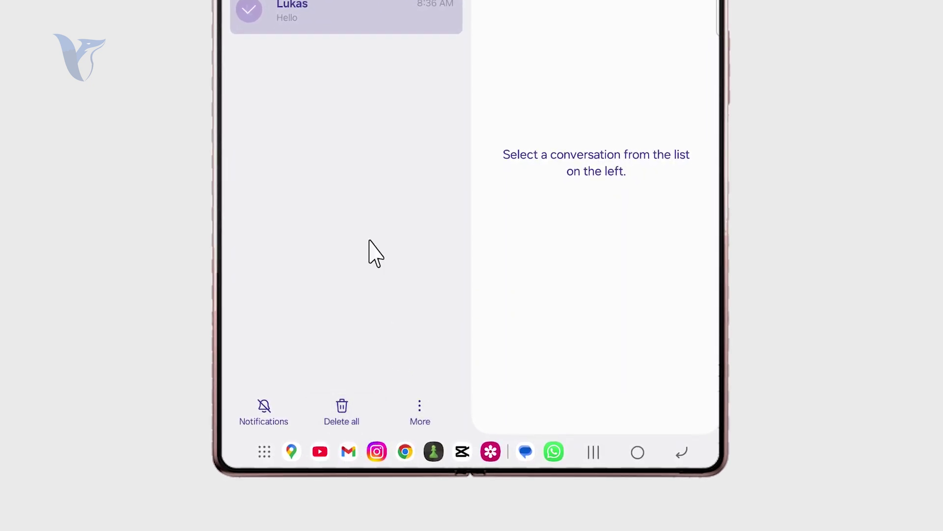
{"action": "key", "text": "Escape"}
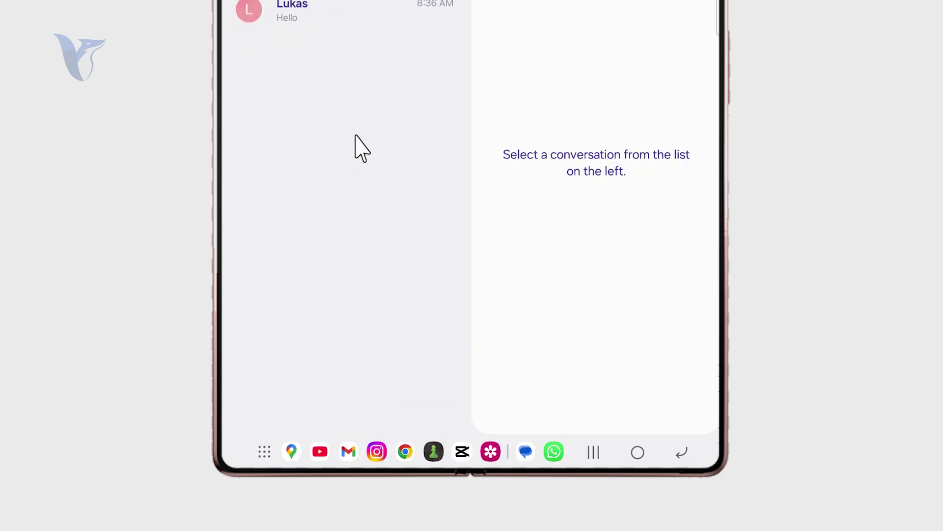
{"action": "scroll", "coordinate": [353, 169], "scroll_direction": "up", "scroll_amount": 3}
{"action": "scroll", "coordinate": [365, 211], "scroll_direction": "down", "scroll_amount": 3}
{"action": "left_click", "coordinate": [361, 19]}
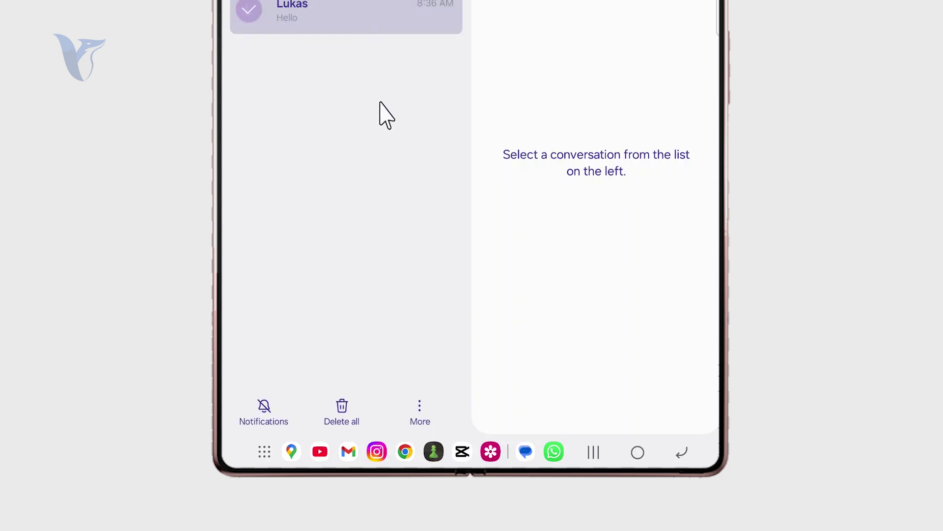
{"action": "left_click", "coordinate": [419, 410]}
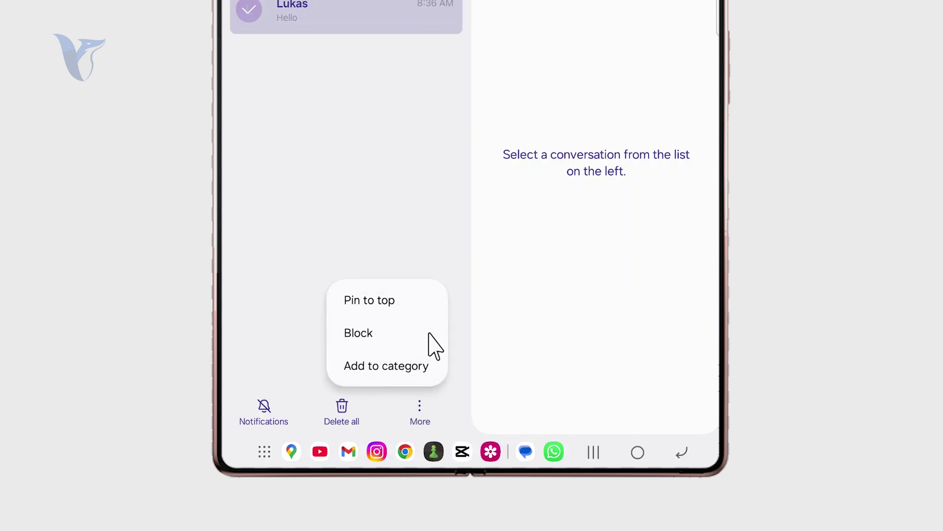
{"action": "left_click", "coordinate": [406, 185]}
{"action": "left_click", "coordinate": [675, 449]}
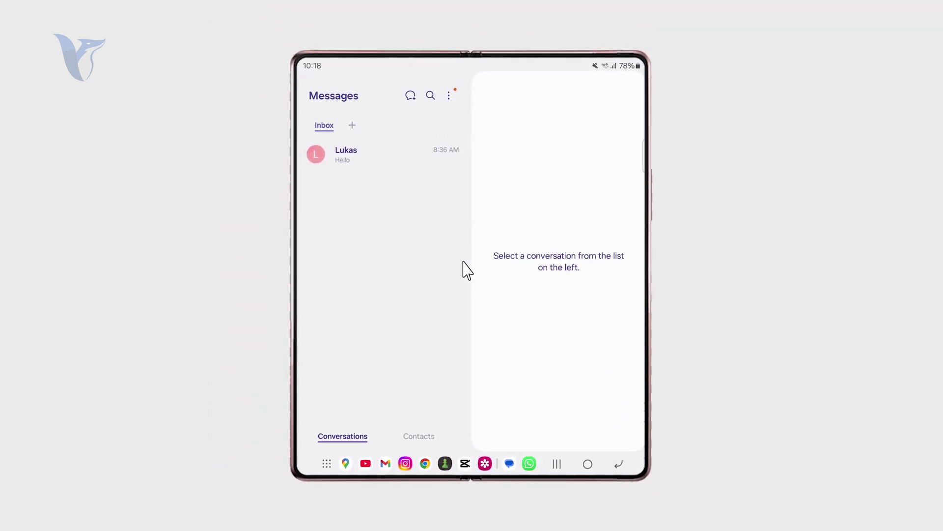
Step: Navigate Settings > Apps > Samsung app settings > Messages > More settings
{"action": "left_click", "coordinate": [587, 464]}
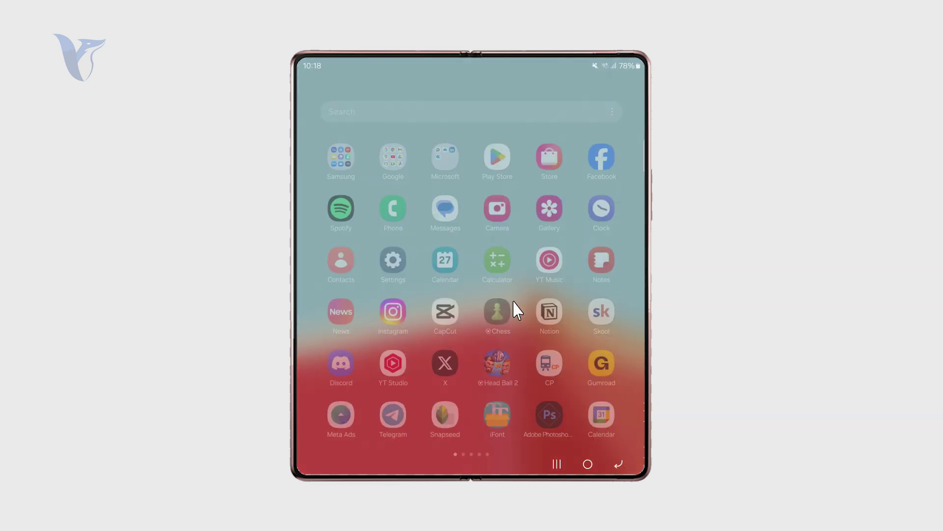
{"action": "left_click", "coordinate": [396, 247]}
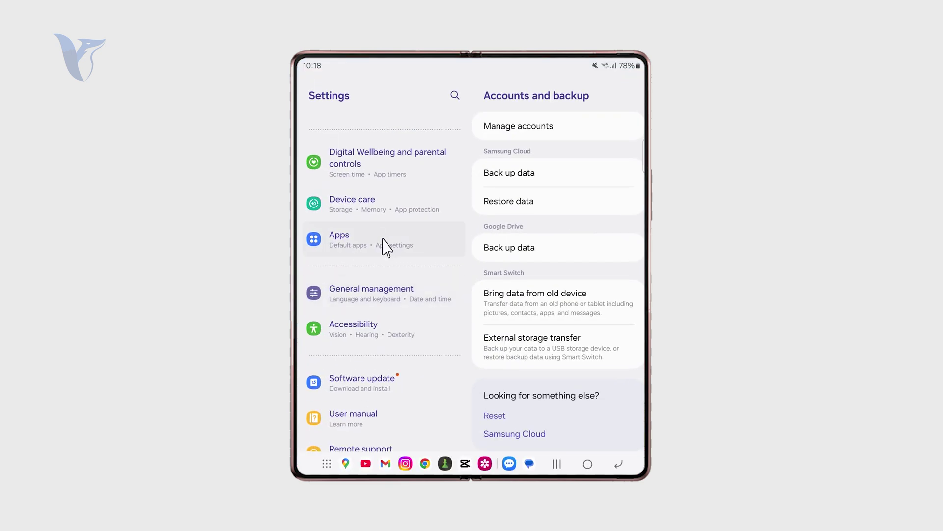
{"action": "left_click", "coordinate": [392, 237]}
{"action": "left_click", "coordinate": [536, 184]}
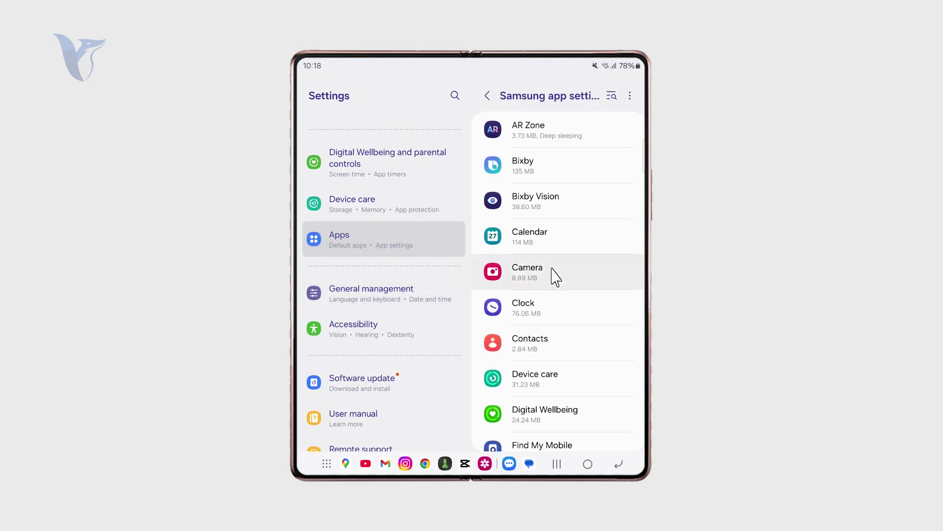
{"action": "scroll", "coordinate": [554, 274], "scroll_direction": "down", "scroll_amount": 5}
{"action": "scroll", "coordinate": [558, 272], "scroll_direction": "down", "scroll_amount": 3}
{"action": "left_click", "coordinate": [545, 300]}
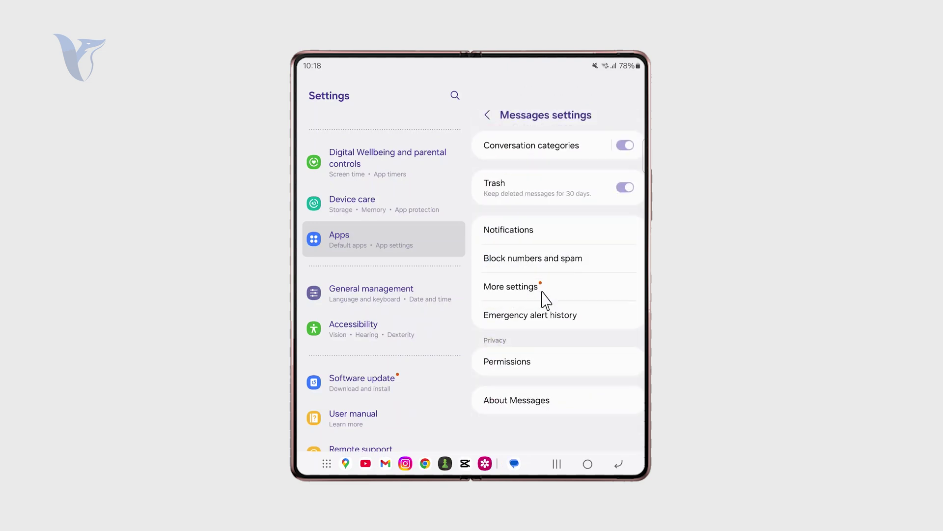
{"action": "scroll", "coordinate": [541, 310], "scroll_direction": "down", "scroll_amount": 1}
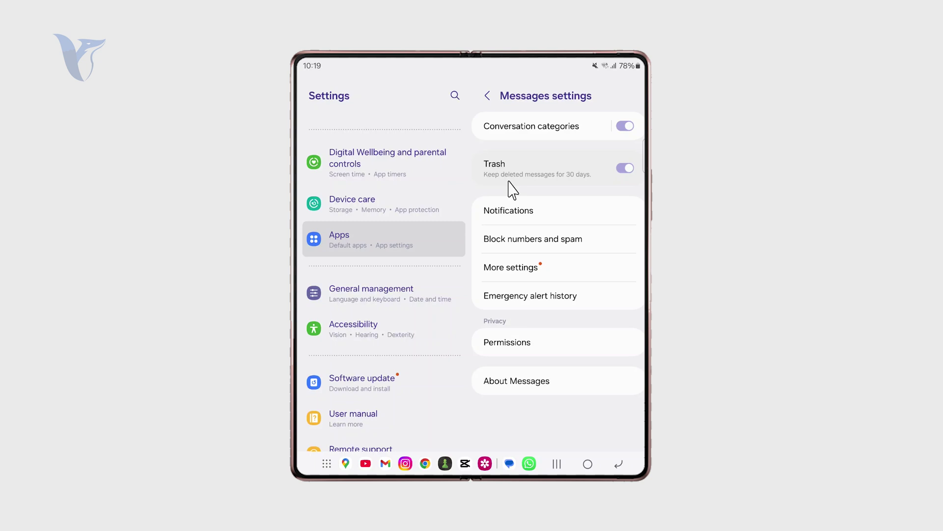
{"action": "left_click", "coordinate": [529, 267]}
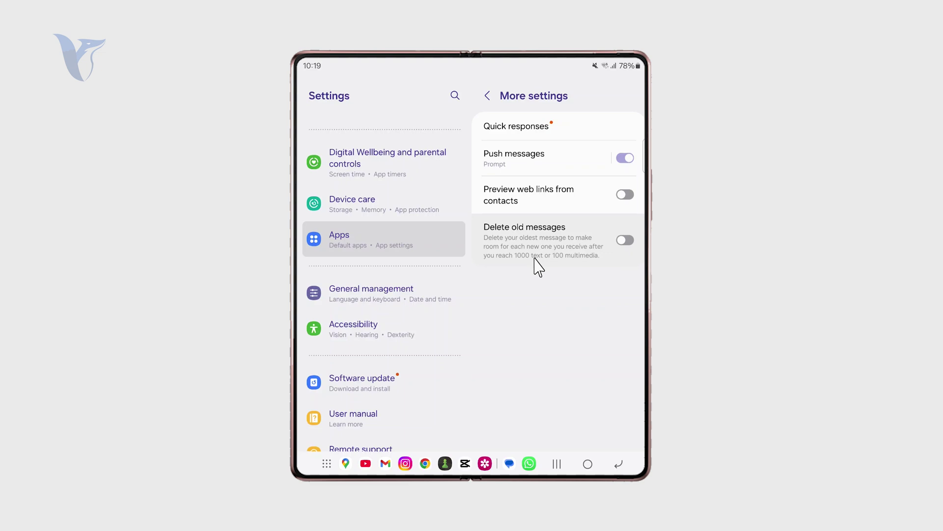
Step: Back out twice to the Apps list, leaving Delete old messages off, and go home
{"action": "left_click", "coordinate": [617, 463]}
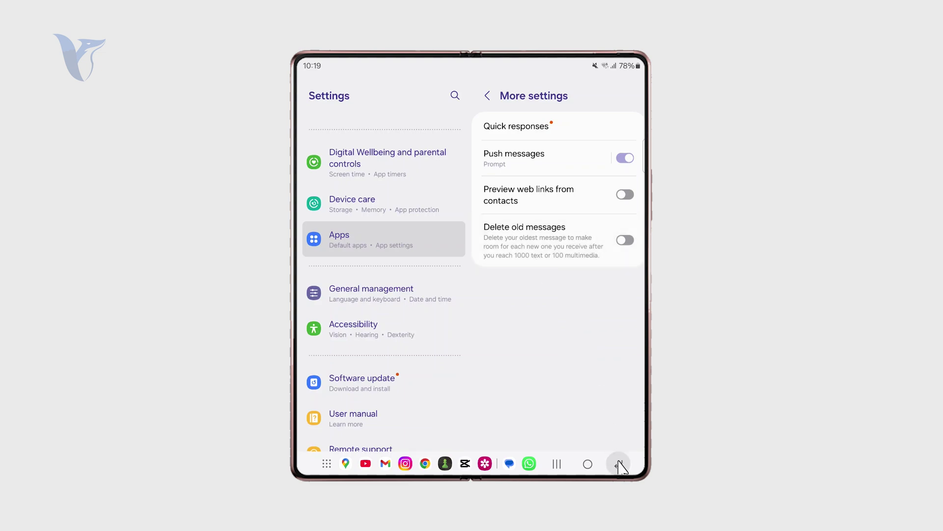
{"action": "left_click", "coordinate": [615, 463]}
{"action": "left_click", "coordinate": [616, 465]}
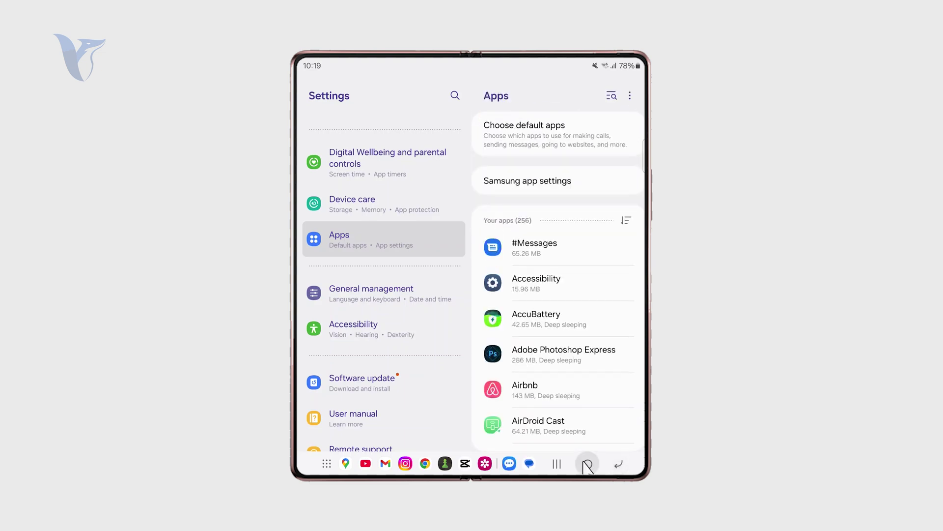